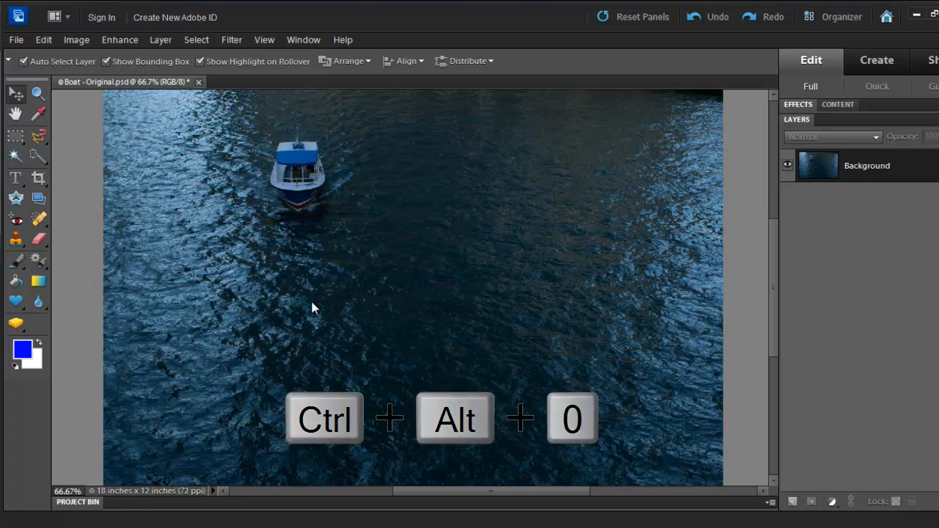
Duplicate the Background layer and rename the copy #2.
key(ctrl+alt+0)
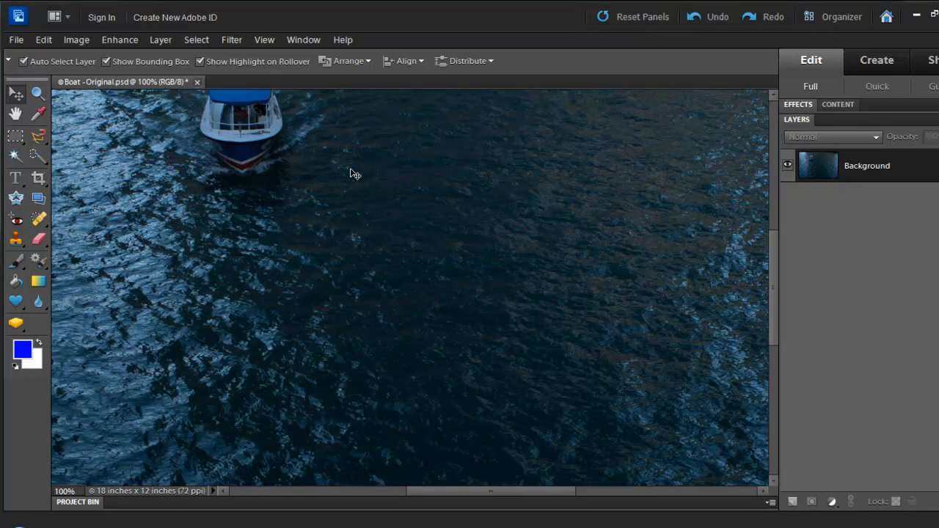
drag(350, 174, 411, 245)
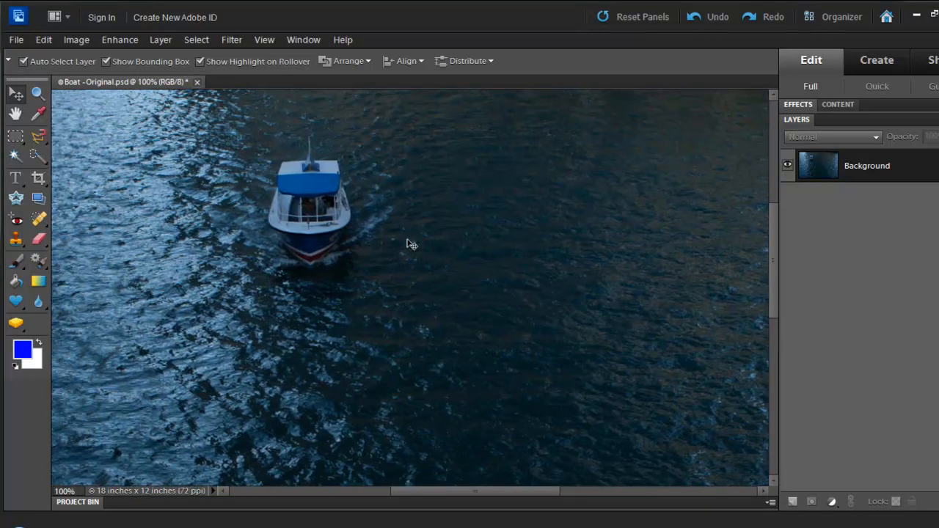
drag(266, 184, 359, 227)
key(shift)
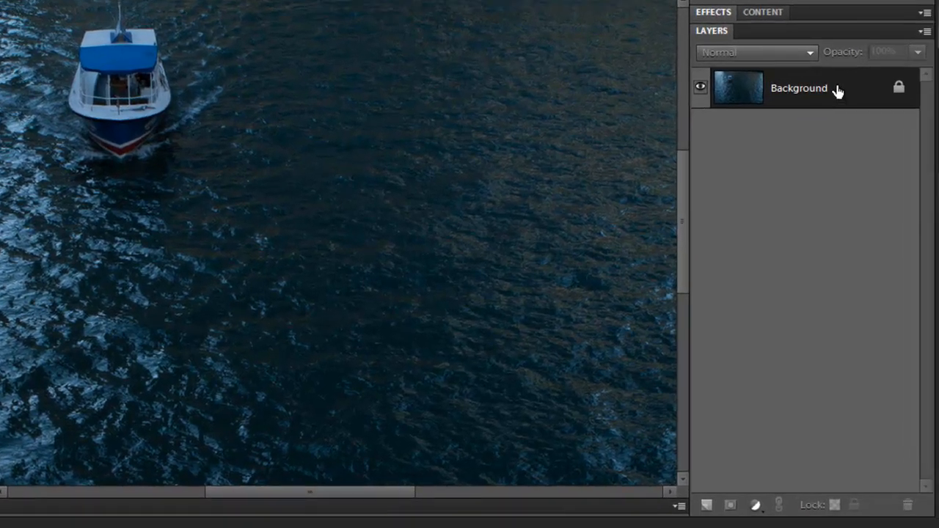
drag(839, 89, 709, 523)
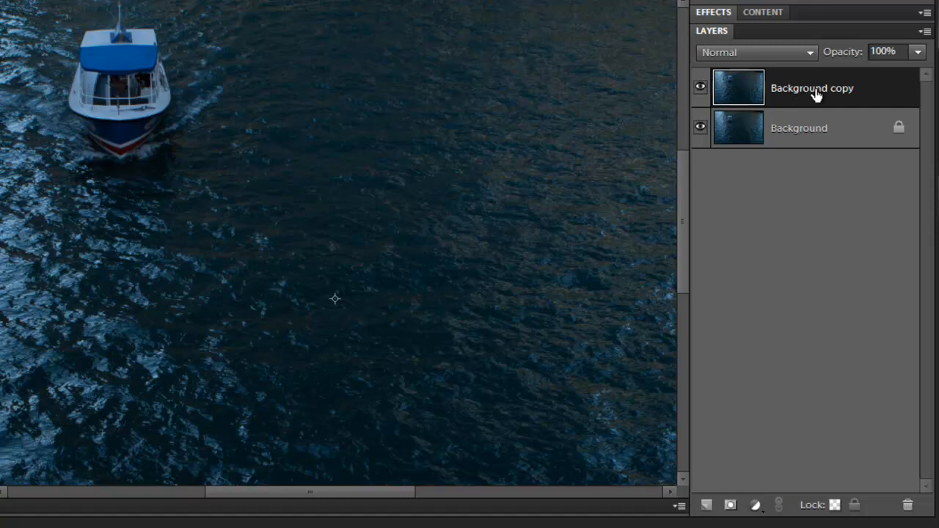
double_click(807, 90)
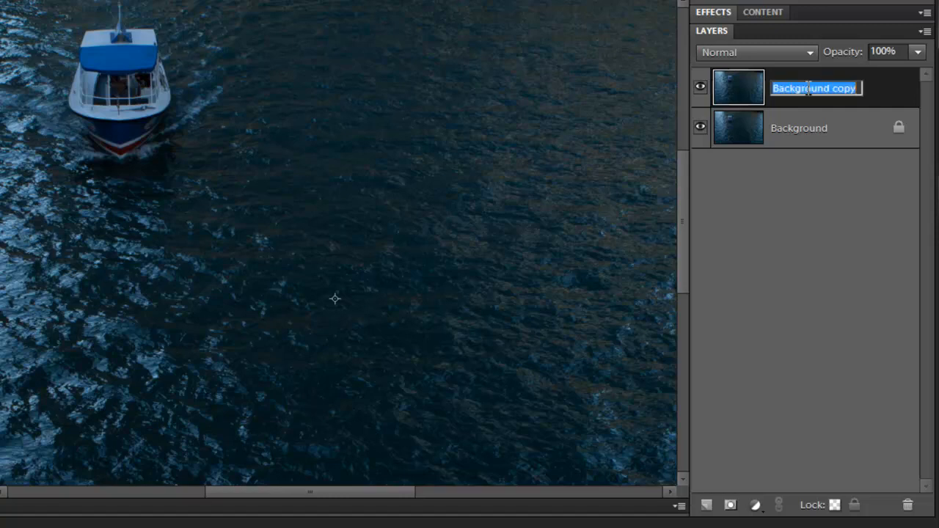
text(#2)
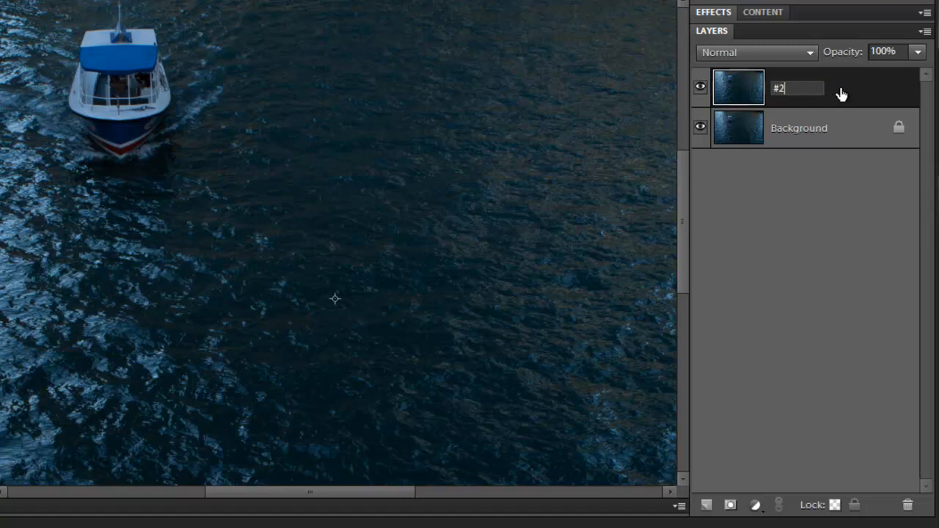
key(Return)
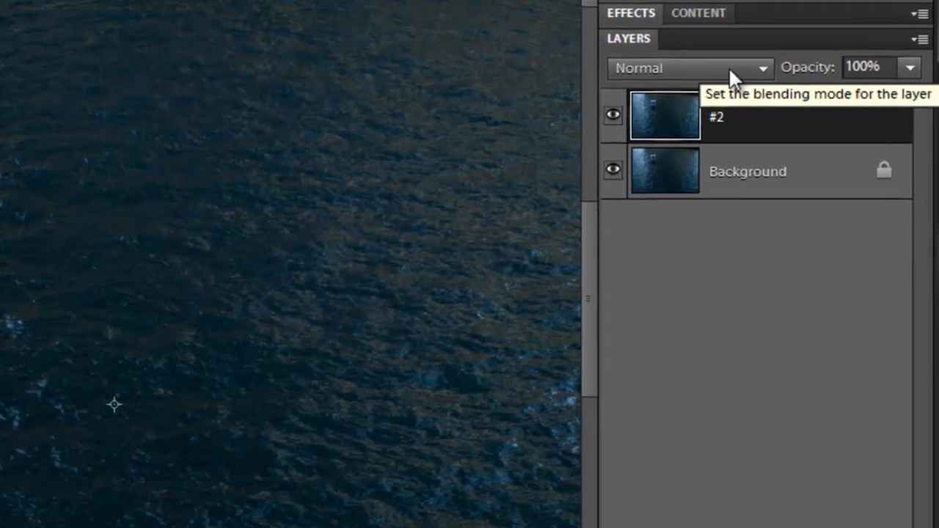
Set the blending mode of layer #2 to Overlay.
click(726, 67)
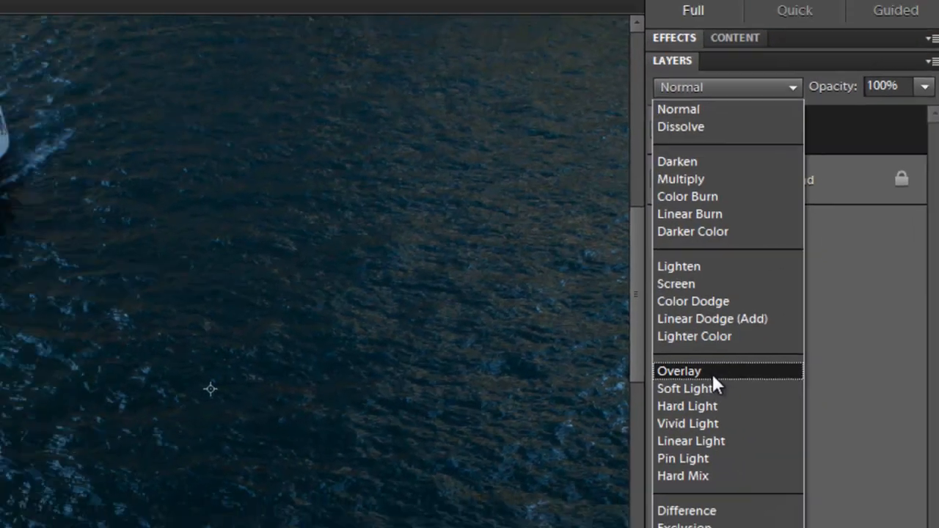
click(672, 388)
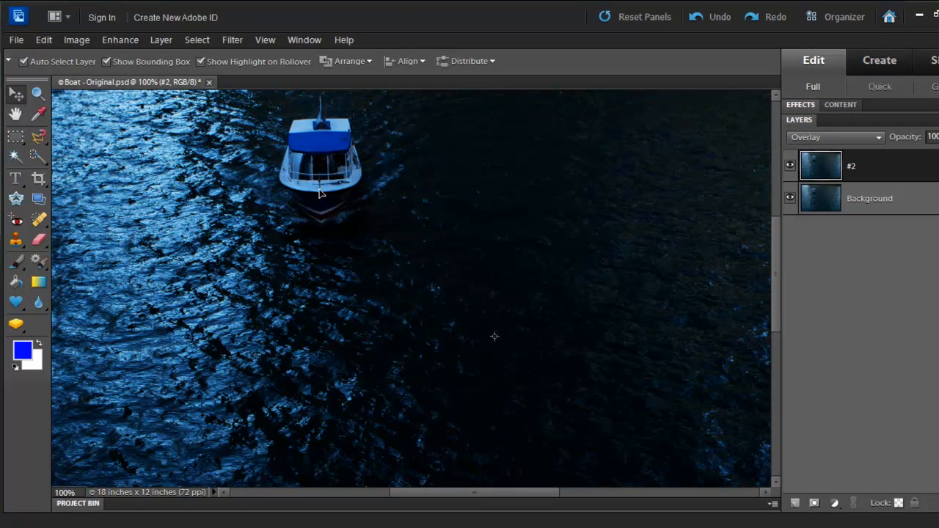
drag(300, 169, 328, 198)
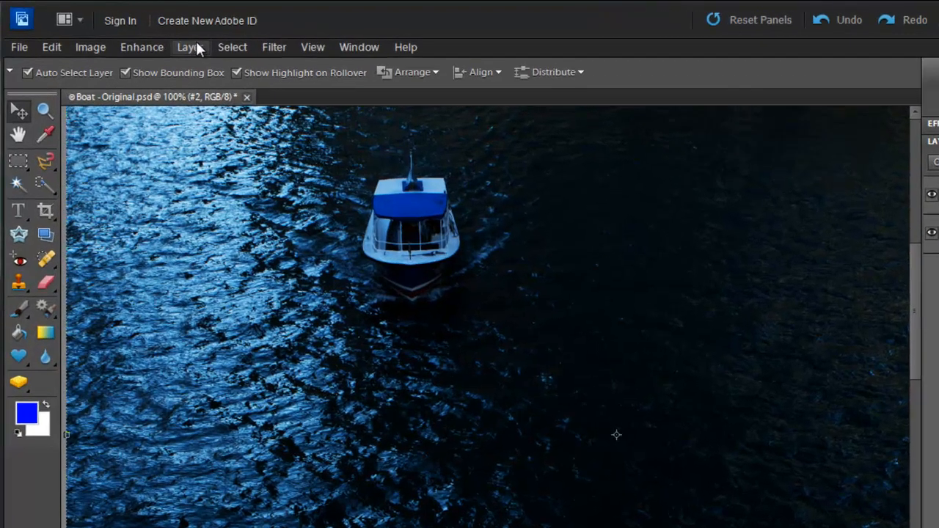
Apply a High Pass filter to layer #2 with a radius of 57 pixels.
click(196, 45)
mouse_move(273, 46)
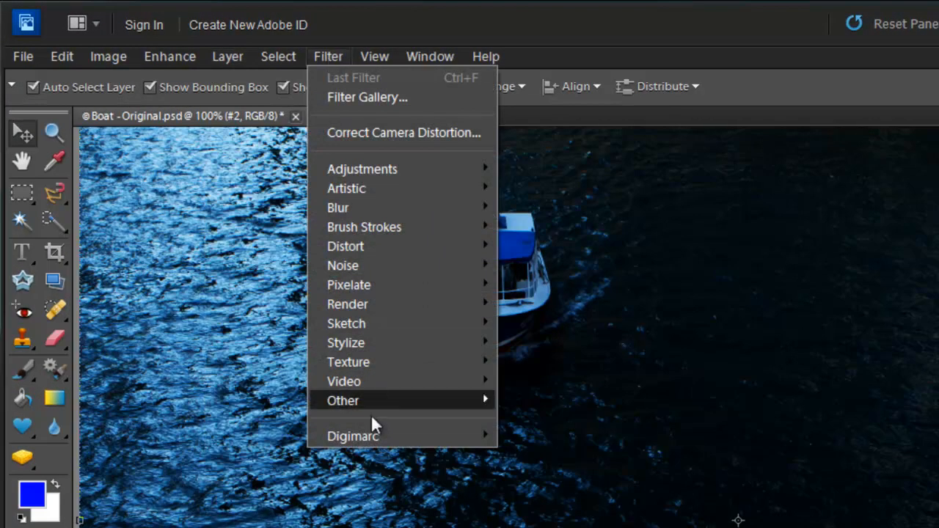
mouse_move(382, 404)
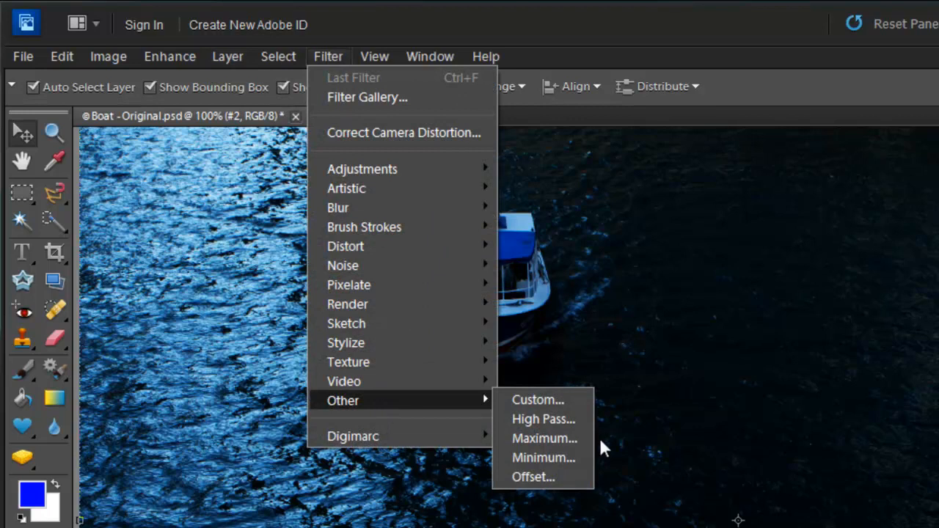
click(560, 419)
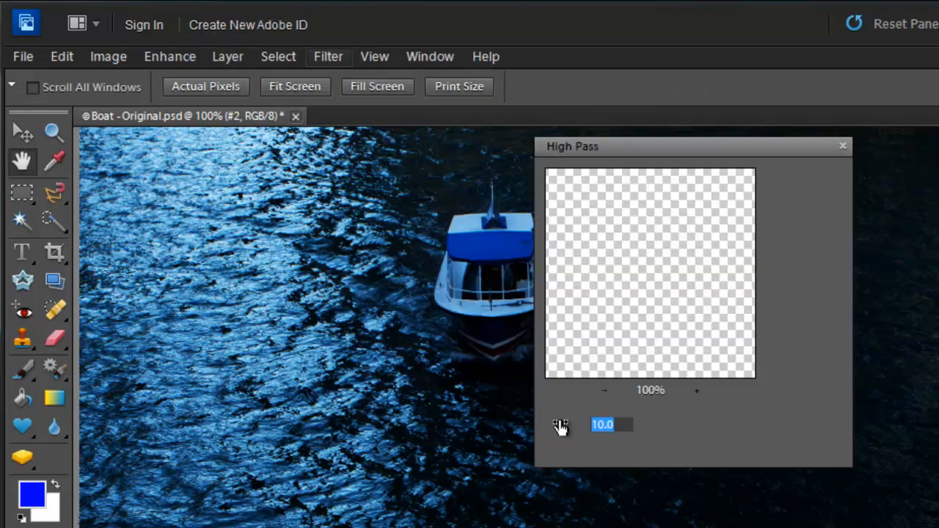
drag(676, 146, 866, 146)
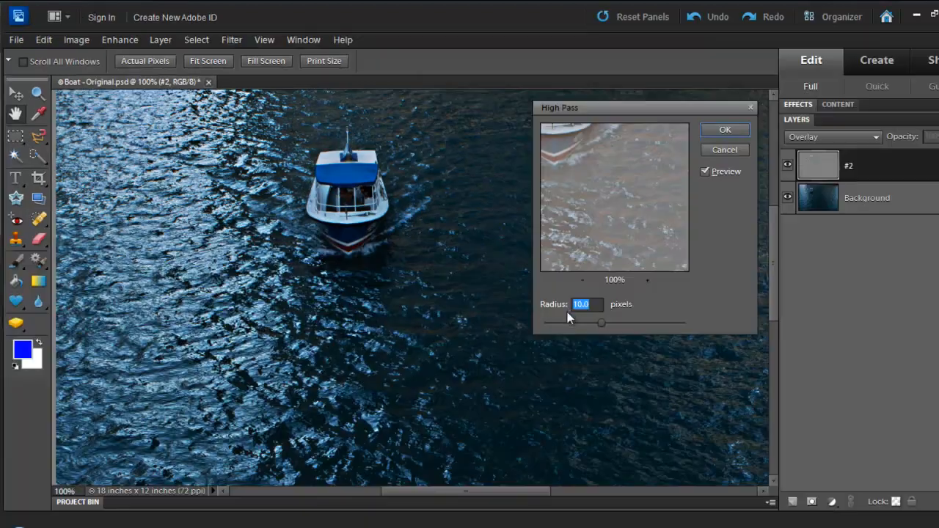
drag(602, 325, 627, 324)
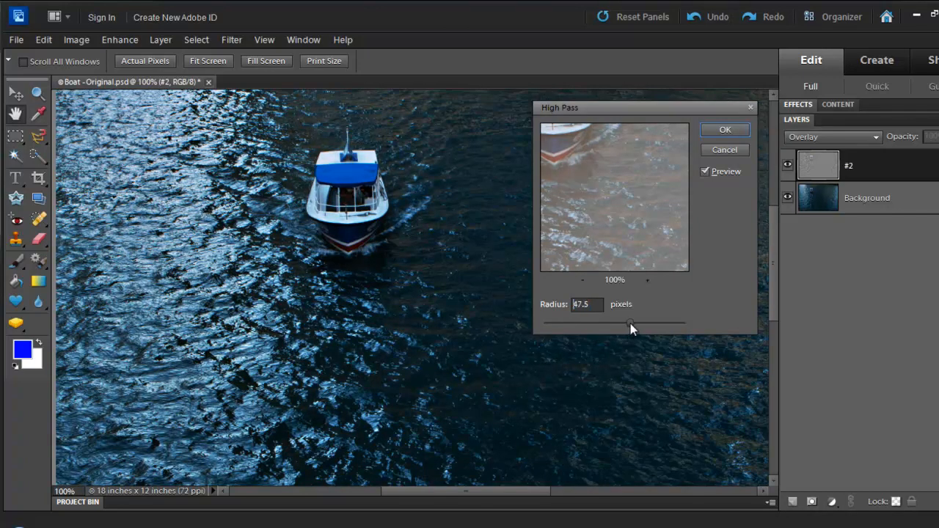
text(57)
click(724, 130)
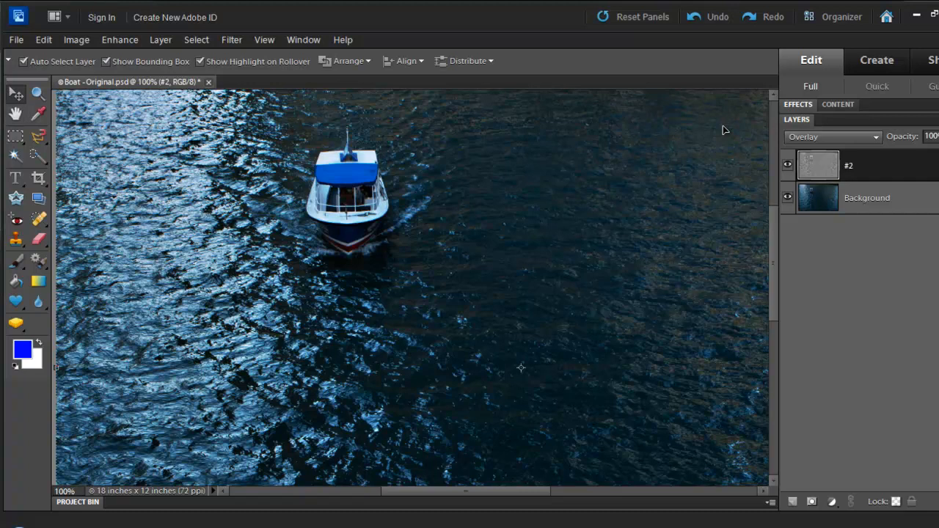
Hide and show layer #2 to compare the filtered image with the original.
click(789, 166)
click(789, 165)
click(788, 165)
click(788, 165)
Duplicate the #2 layer twice to strengthen the sharpening effect.
drag(887, 174, 888, 174)
drag(888, 174, 792, 504)
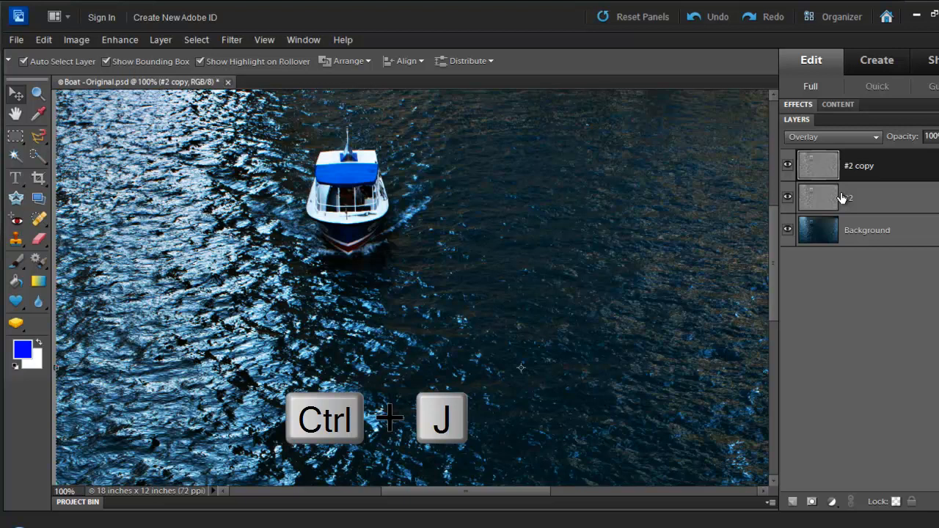
key(ctrl+j)
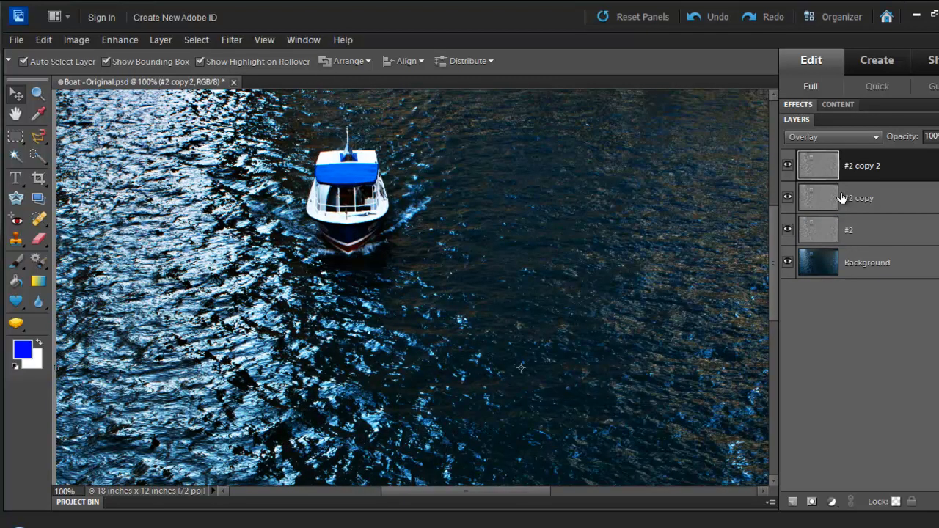
Duplicate the Background layer and merge the copy with the three High Pass layers into a single layer.
click(892, 267)
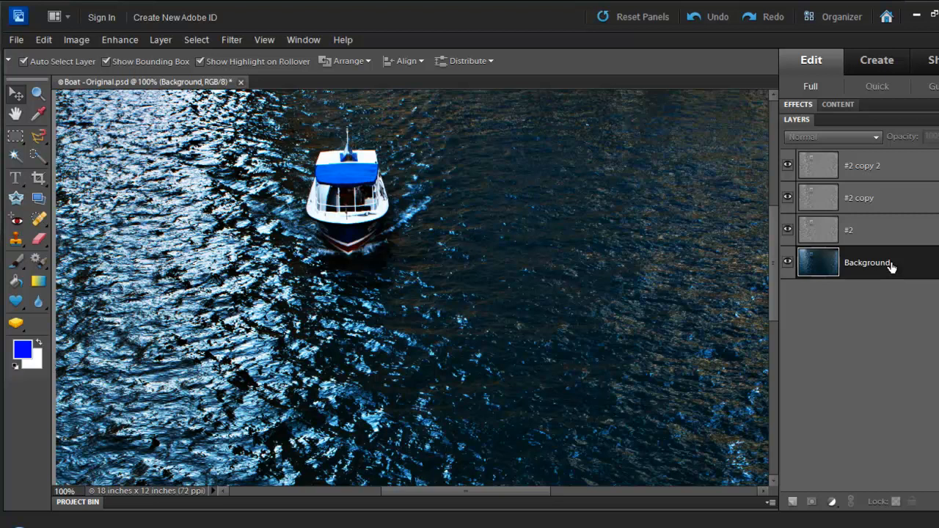
key(ctrl+j)
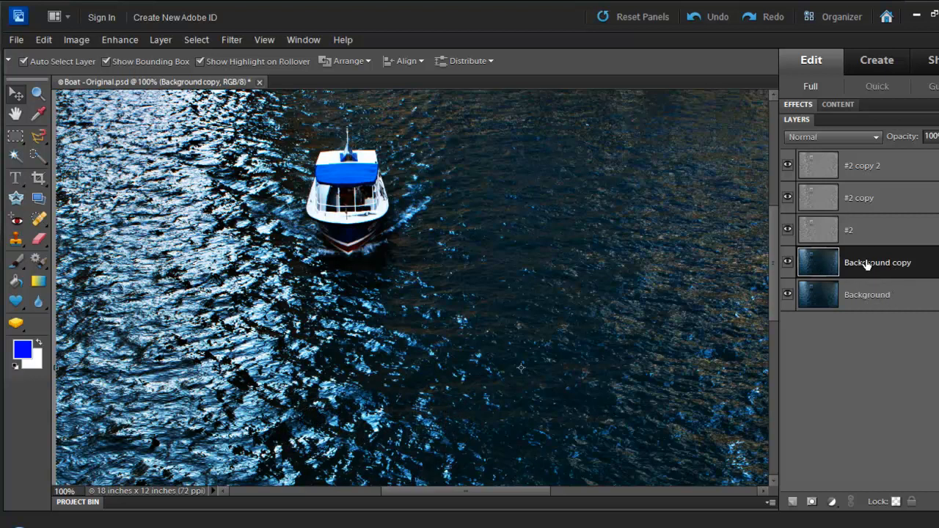
shift+click(864, 167)
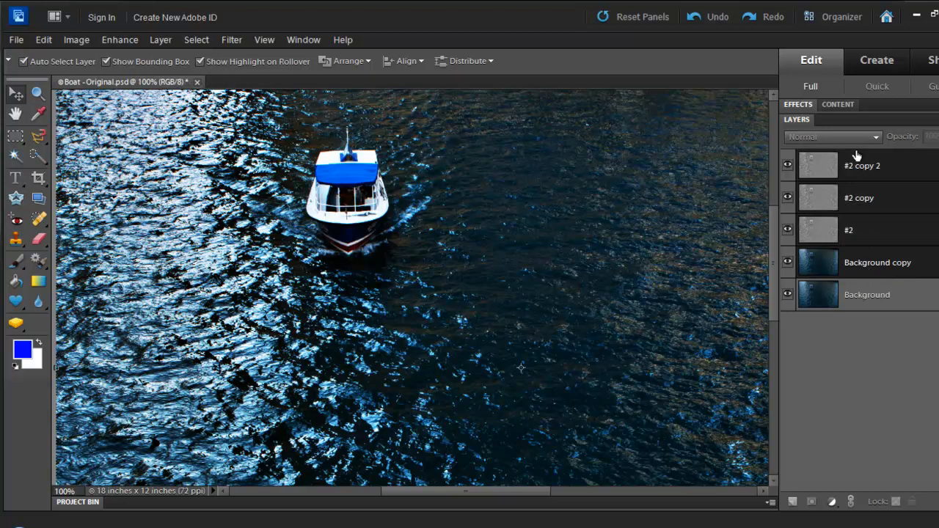
key(ctrl+e)
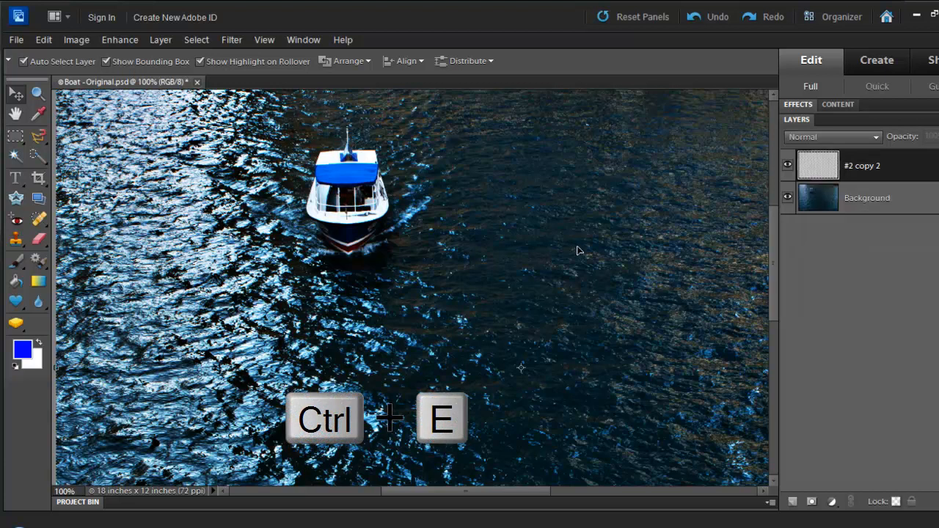
Hide and show the merged layer to compare it with the original Background.
click(789, 166)
click(788, 166)
click(788, 166)
click(788, 166)
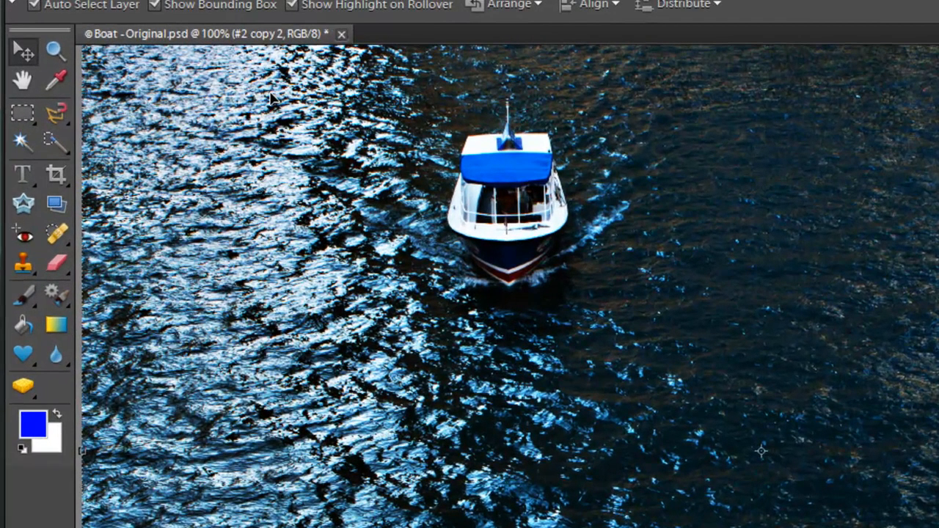
Switch to the Brush Tool and set white as the foreground color and black as the background color.
click(22, 296)
right_click(22, 295)
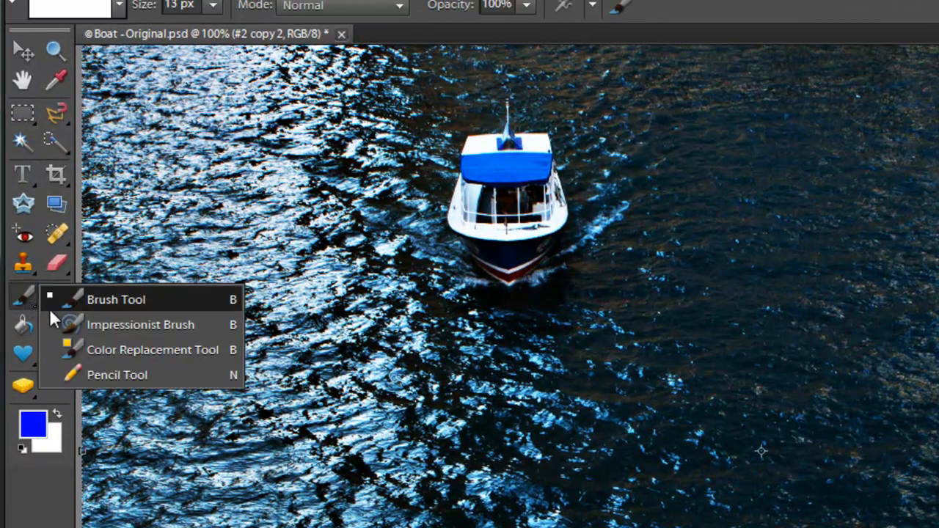
click(126, 296)
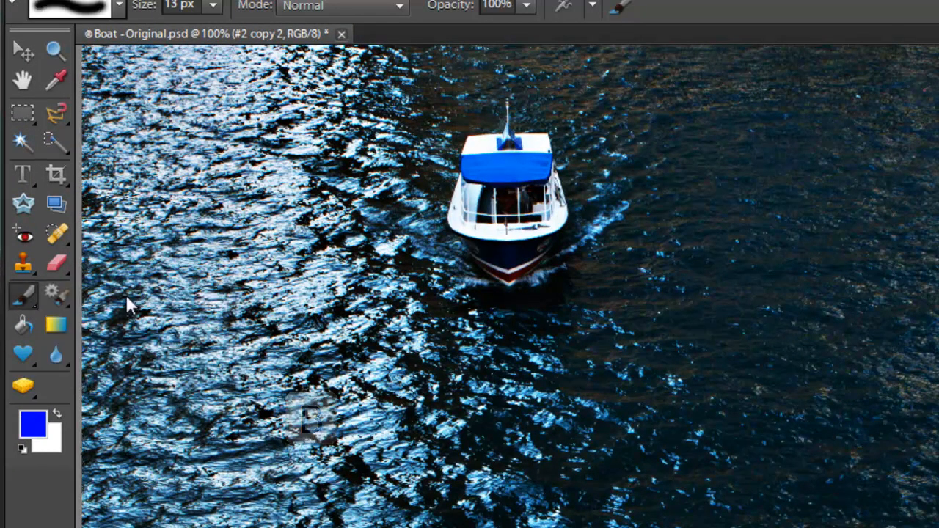
key(d)
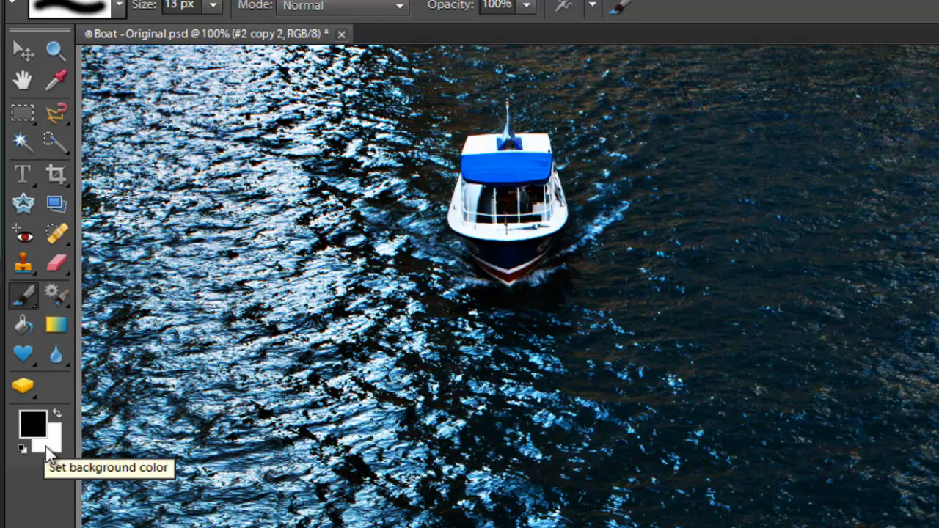
key(x)
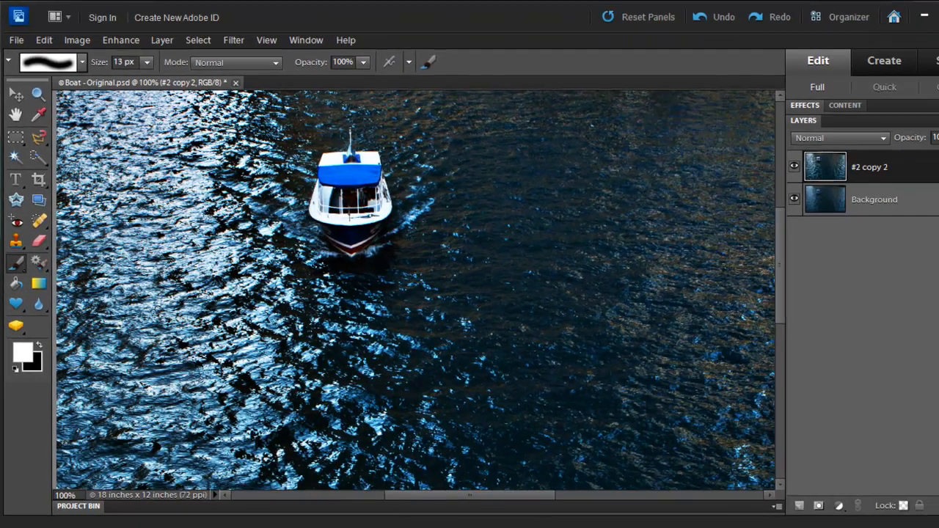
Set the brush size to 101 px.
mouse_move(191, 288)
mouse_down()
mouse_move(254, 301)
mouse_move(241, 289)
mouse_up()
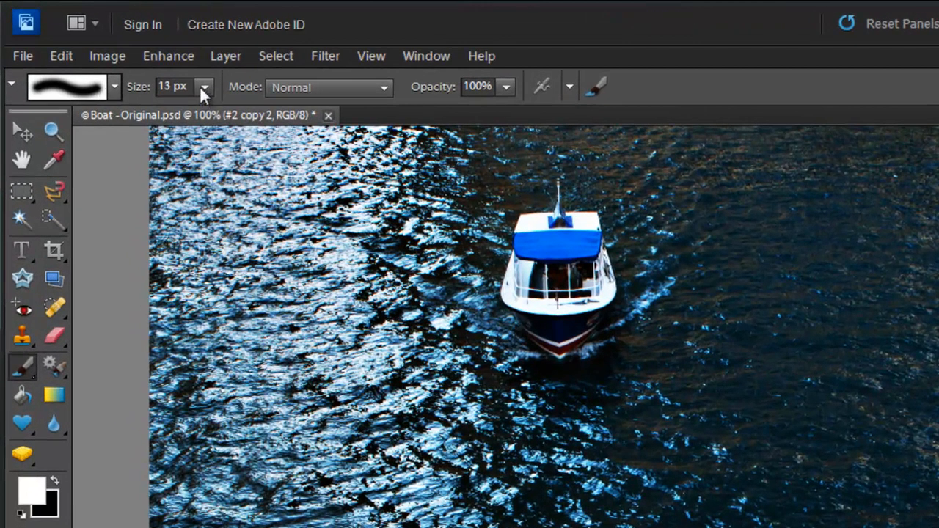
click(202, 88)
drag(204, 108, 267, 108)
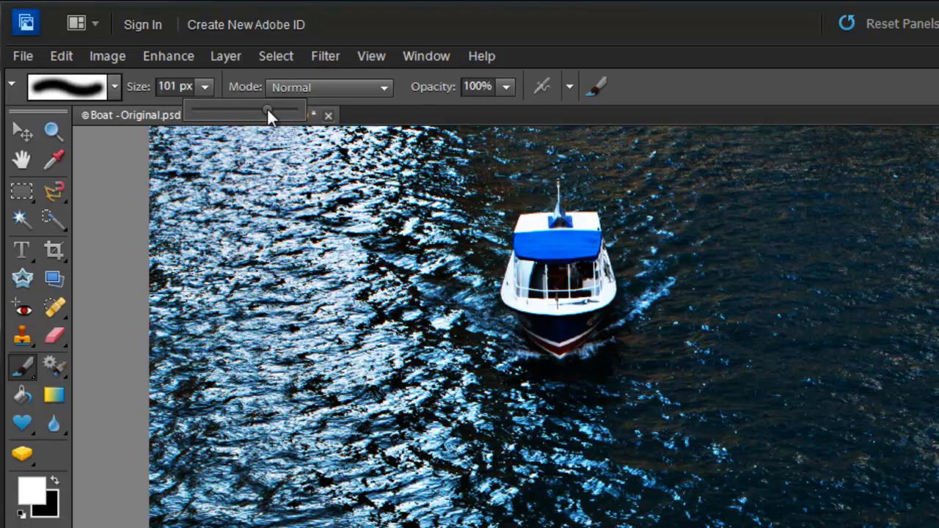
drag(696, 299, 666, 301)
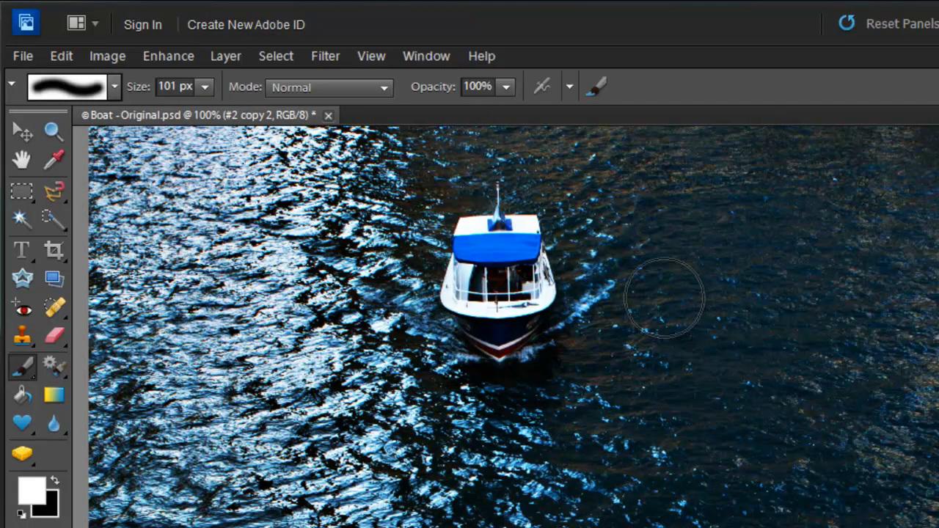
Add a Hide All layer mask to the merged #2 copy 2 layer.
click(228, 57)
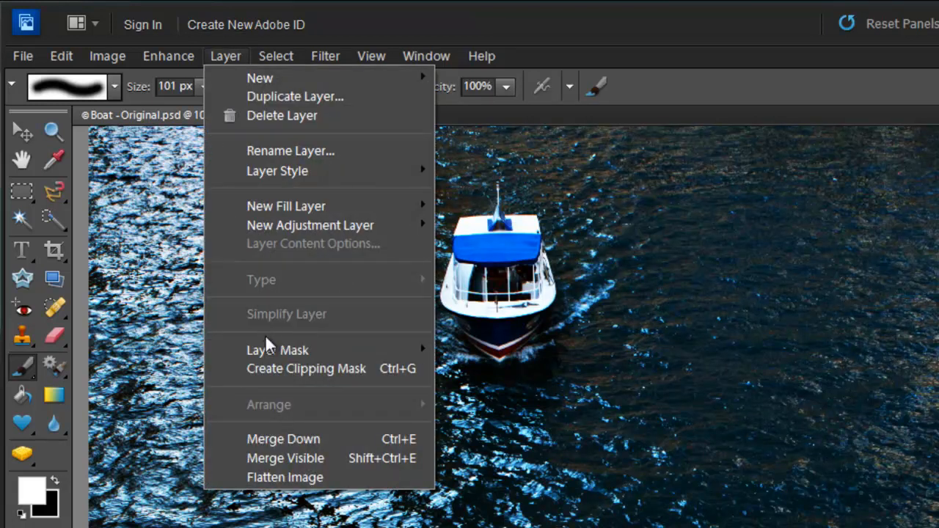
mouse_move(268, 348)
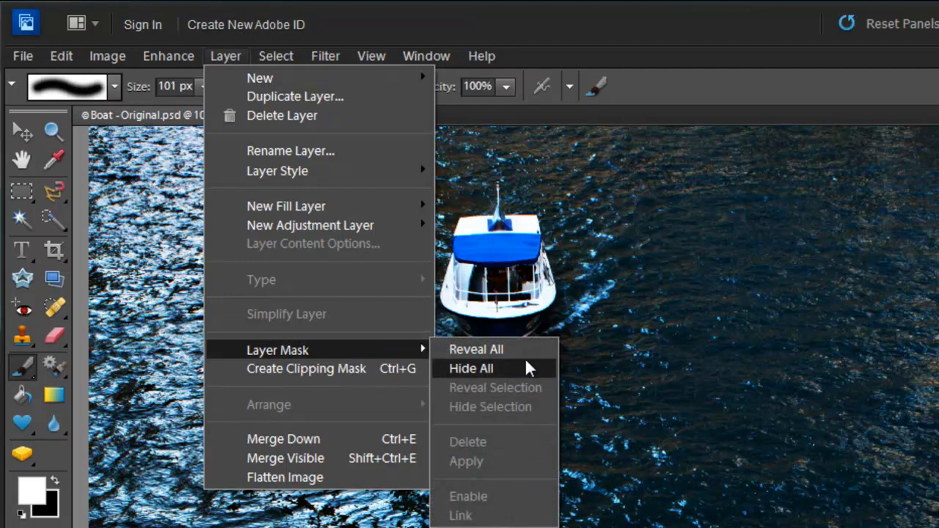
click(525, 363)
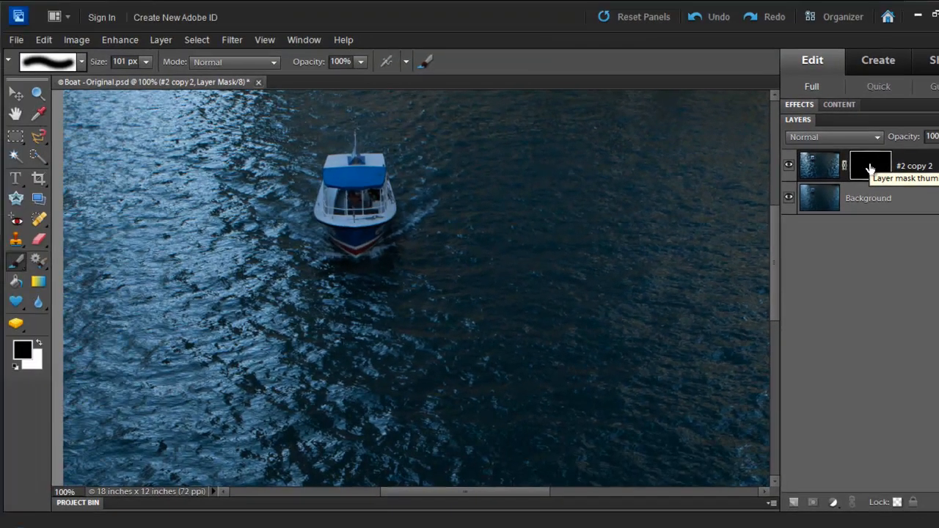
drag(405, 206, 392, 203)
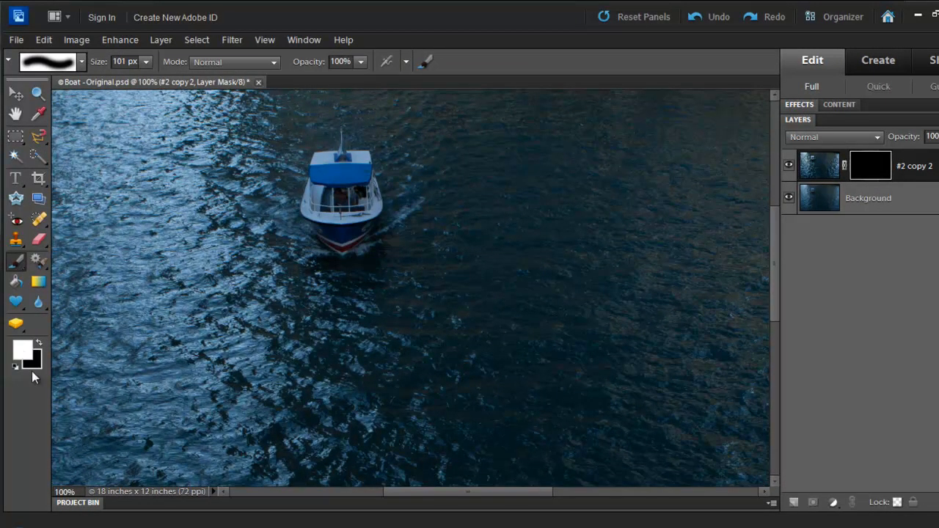
mouse_move(482, 296)
mouse_down()
mouse_move(506, 314)
mouse_move(503, 279)
mouse_up()
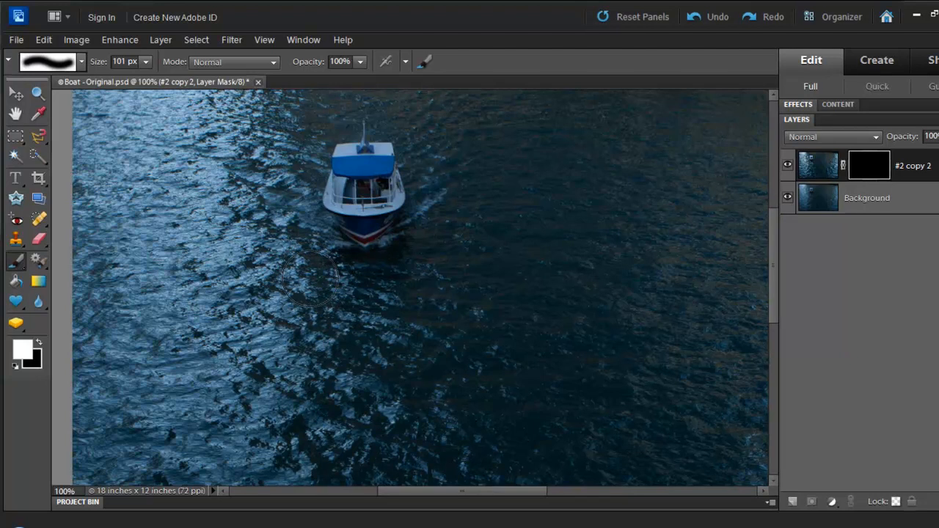
Paint white at 100% opacity on the layer mask over the water below the boat and across to its right.
drag(407, 347, 386, 278)
mouse_move(507, 361)
mouse_down()
mouse_move(266, 351)
mouse_move(235, 316)
mouse_move(319, 292)
mouse_move(427, 196)
mouse_move(446, 193)
mouse_move(305, 282)
mouse_move(398, 398)
mouse_move(310, 455)
mouse_move(177, 415)
mouse_up()
drag(382, 411, 342, 351)
mouse_move(419, 445)
mouse_down()
mouse_move(380, 466)
mouse_move(712, 342)
mouse_move(734, 217)
mouse_move(527, 166)
mouse_move(524, 131)
mouse_up()
mouse_move(528, 168)
mouse_down()
mouse_move(504, 209)
mouse_move(471, 227)
mouse_up()
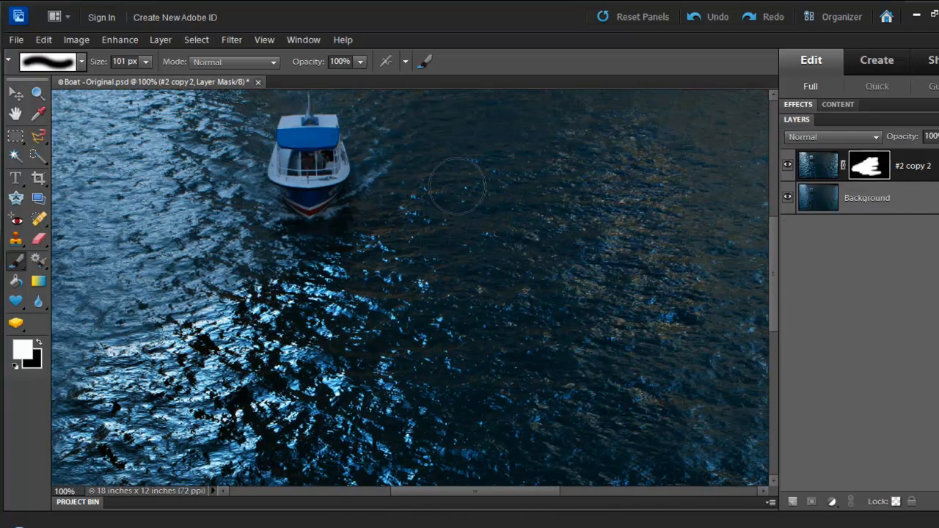
drag(675, 225, 609, 258)
drag(591, 196, 484, 193)
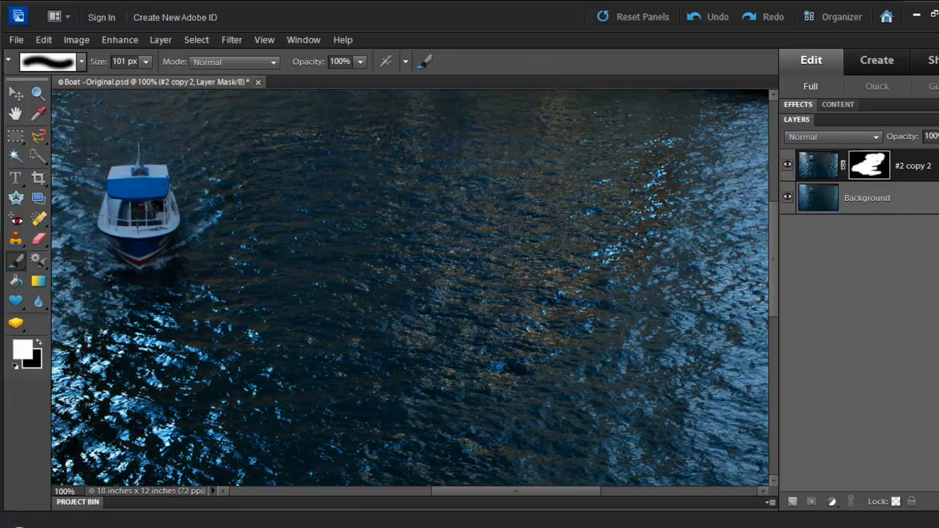
drag(528, 223, 507, 213)
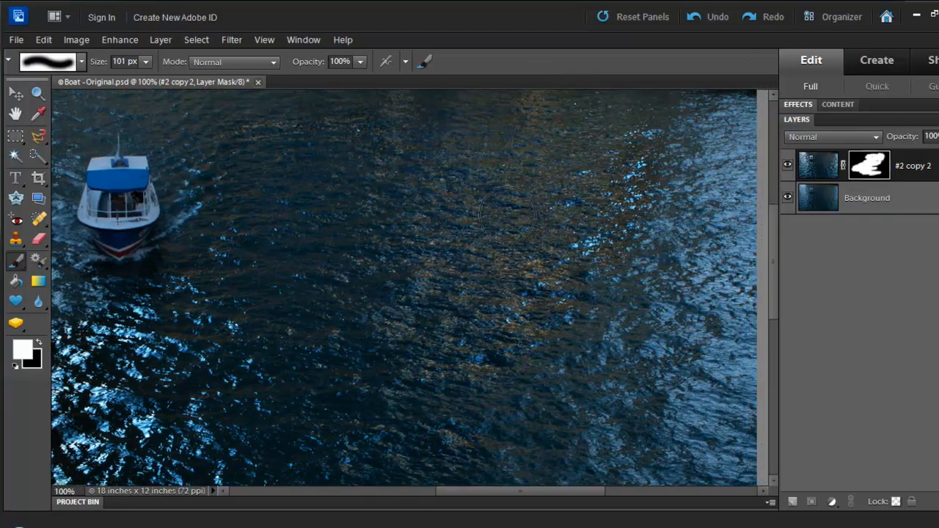
Enlarge the brush to 1058 px and reveal the sharpening on the bright water along the photo's right edge.
click(147, 62)
drag(154, 81, 152, 80)
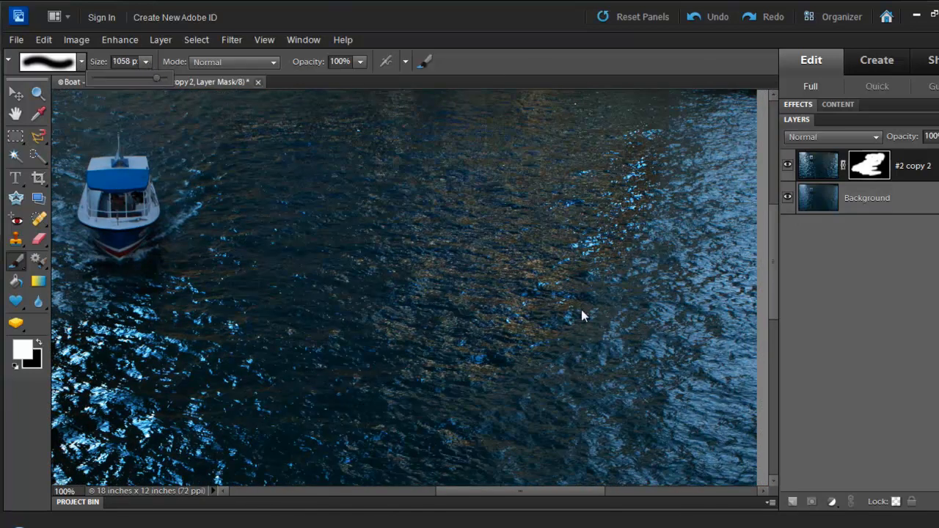
drag(582, 281, 551, 327)
click(664, 271)
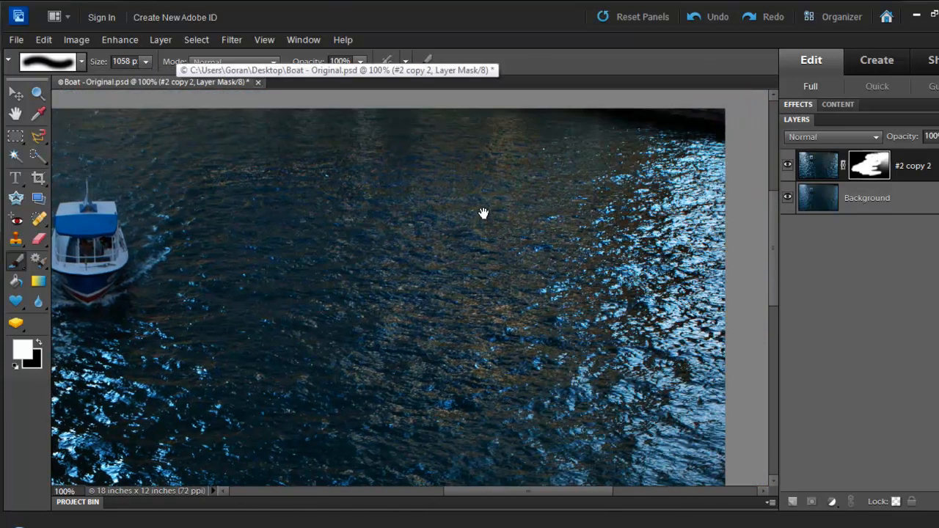
drag(483, 215, 501, 200)
drag(608, 279, 578, 299)
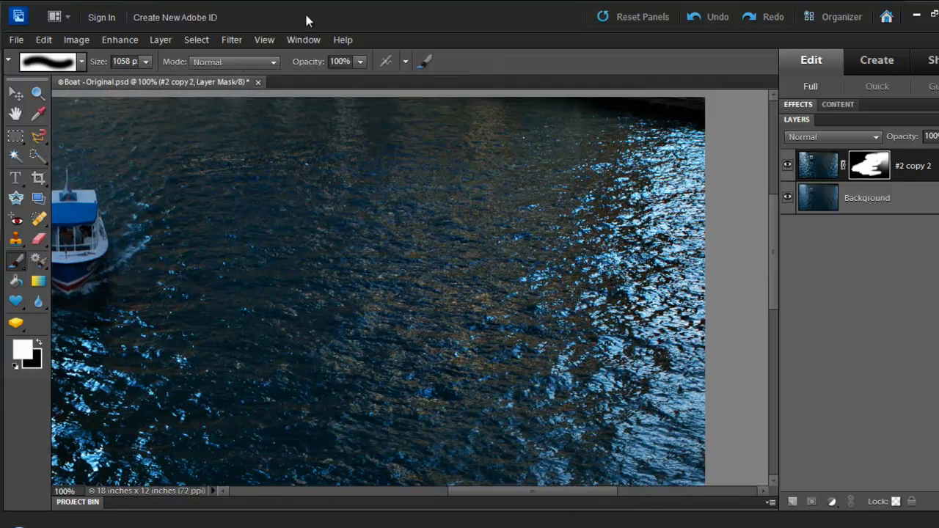
Set the brush opacity to 30% and the brush size to 169 px.
click(360, 62)
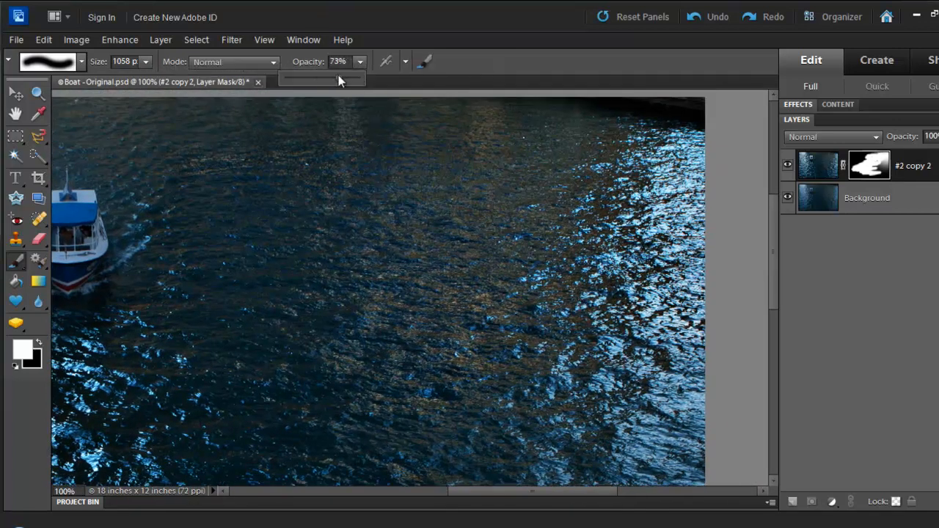
drag(308, 75, 309, 77)
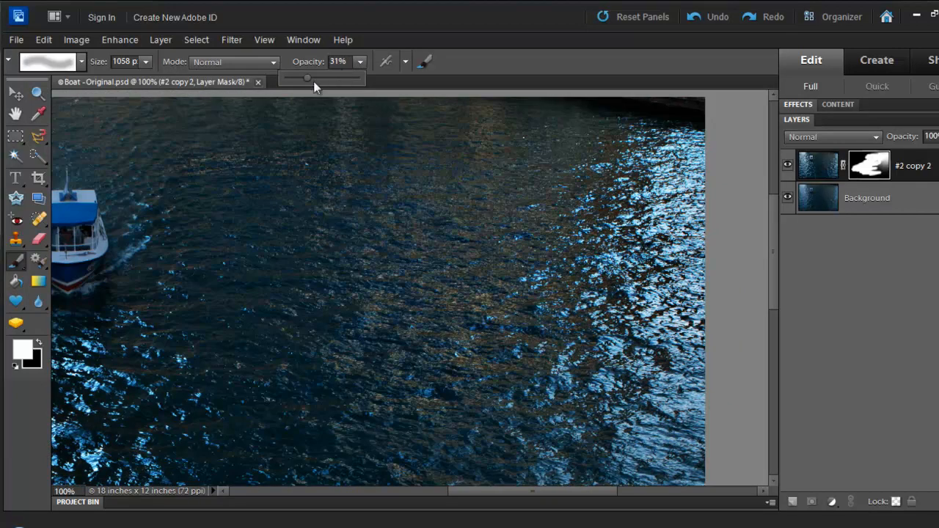
click(342, 64)
text(30)
click(145, 61)
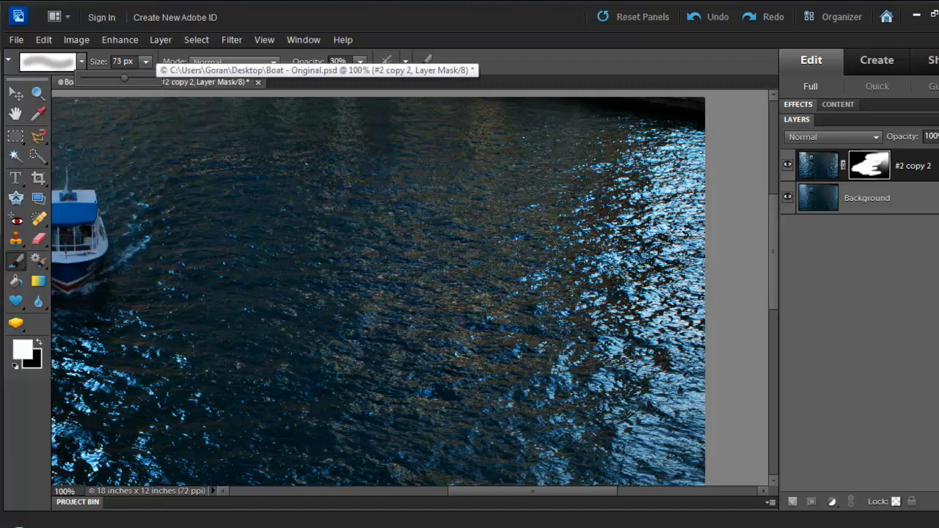
key(space)
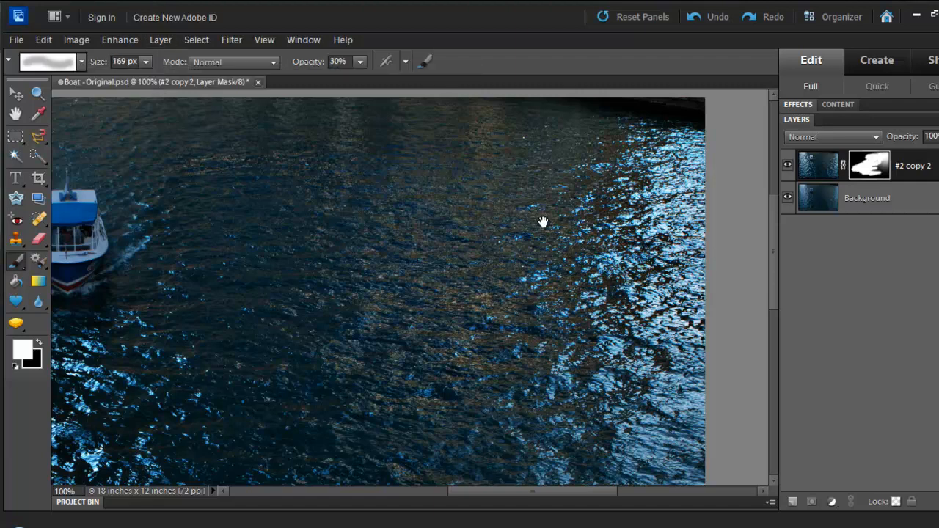
Switch to black and paint on the mask to soften the sharpening of the bright water near the photo's right edge.
drag(541, 222, 449, 230)
drag(494, 255, 494, 240)
key(x)
mouse_move(585, 175)
mouse_down()
mouse_move(590, 237)
mouse_move(544, 202)
mouse_move(598, 351)
mouse_up()
key(space)
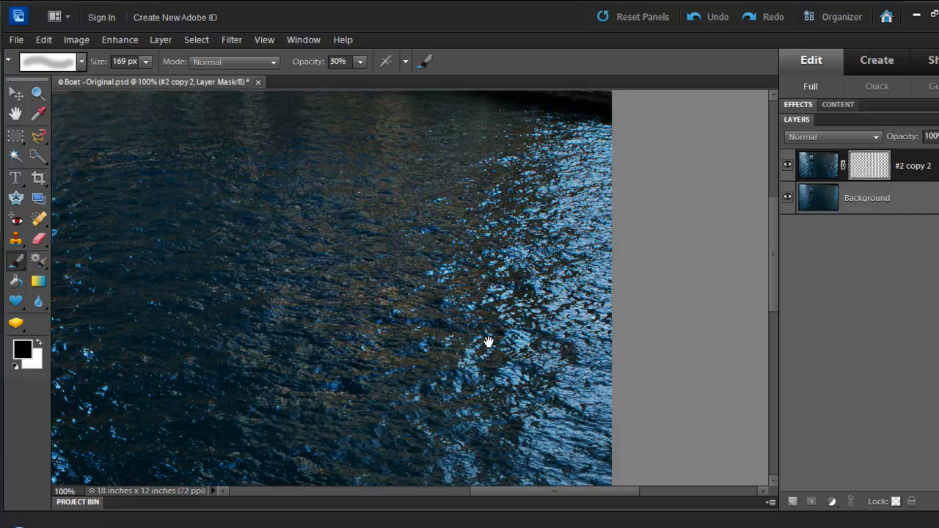
drag(470, 373, 536, 414)
drag(574, 167, 622, 141)
Paint black on the mask over the glittering water below the boat to reduce its sharpening.
key(space)
mouse_move(539, 234)
mouse_down()
mouse_move(881, 138)
mouse_move(932, 62)
mouse_up()
mouse_move(330, 302)
mouse_down()
mouse_move(367, 280)
mouse_move(421, 343)
mouse_move(315, 356)
mouse_move(376, 246)
mouse_up()
mouse_move(382, 243)
mouse_down()
mouse_move(448, 220)
mouse_move(294, 309)
mouse_up()
key(space)
drag(492, 225, 499, 260)
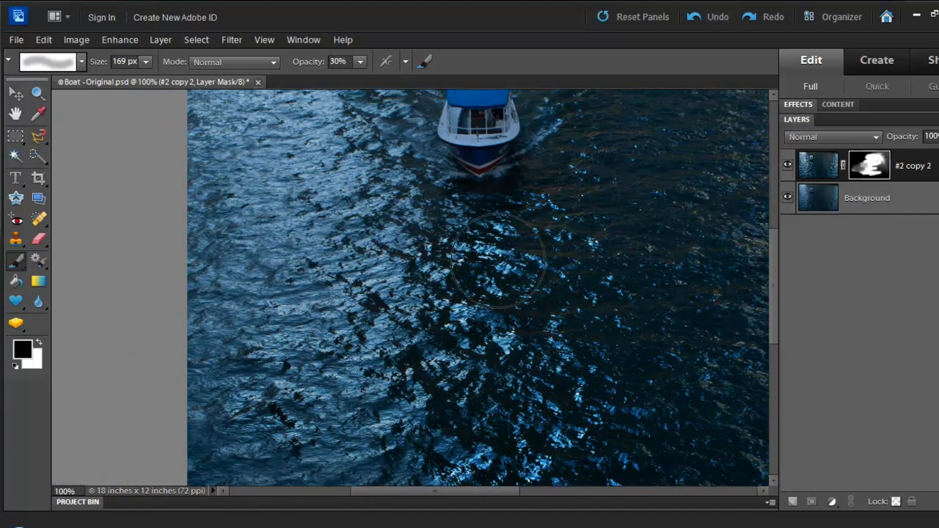
Switch to white and paint the sharpening into the water left of the boat, the boat itself and the water around it.
key(x)
mouse_move(307, 235)
mouse_down()
mouse_move(295, 263)
mouse_move(218, 230)
mouse_move(201, 157)
mouse_up()
drag(308, 140, 273, 215)
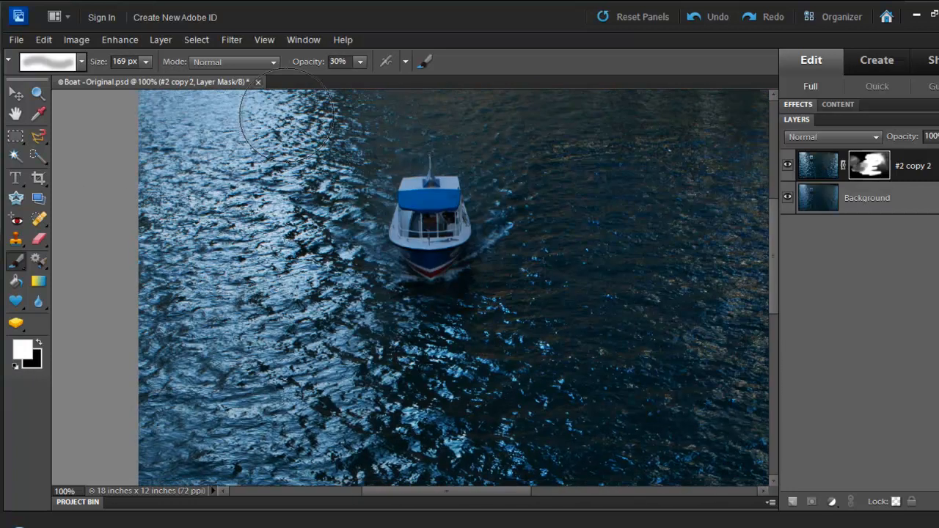
drag(428, 227, 436, 219)
drag(469, 180, 426, 233)
mouse_move(252, 140)
mouse_down()
mouse_move(503, 184)
mouse_move(525, 243)
mouse_up()
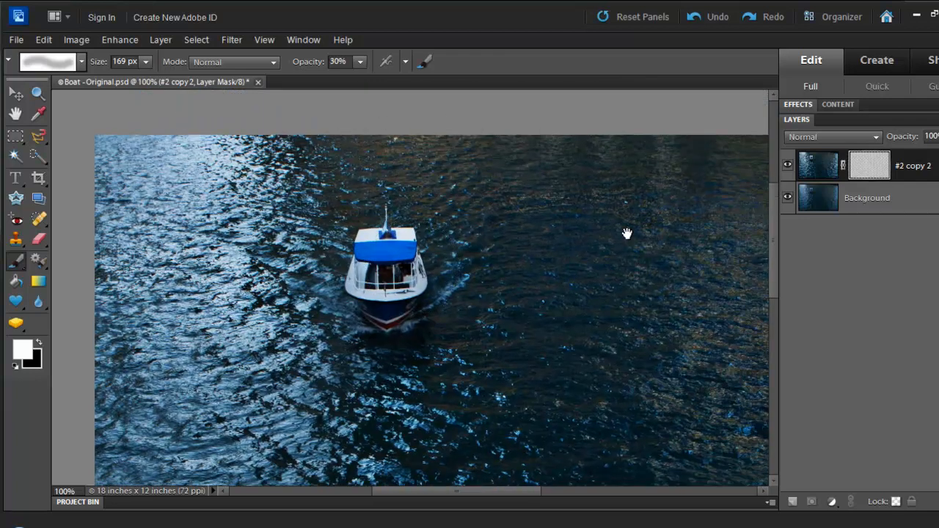
Paint white on the mask over the water right of the boat and down toward the photo's bottom edge.
drag(644, 231, 508, 168)
drag(605, 165, 503, 157)
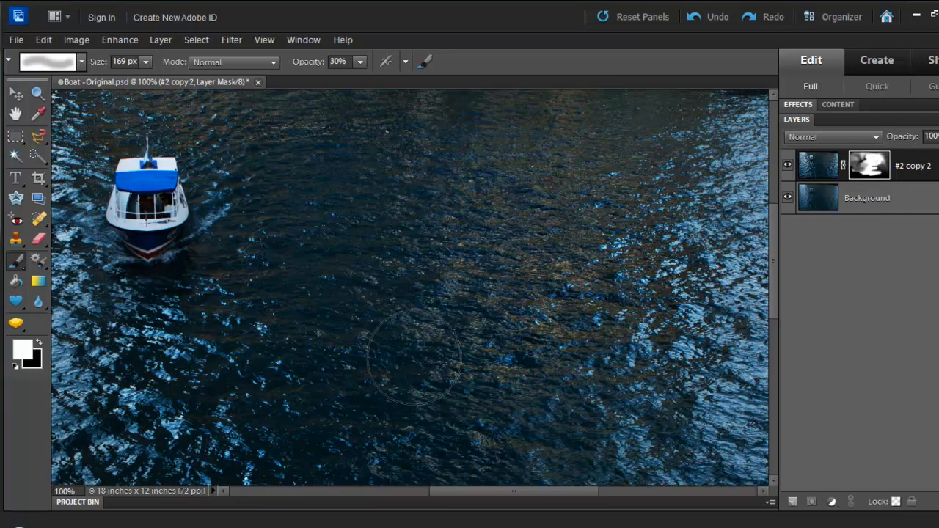
drag(444, 397, 475, 263)
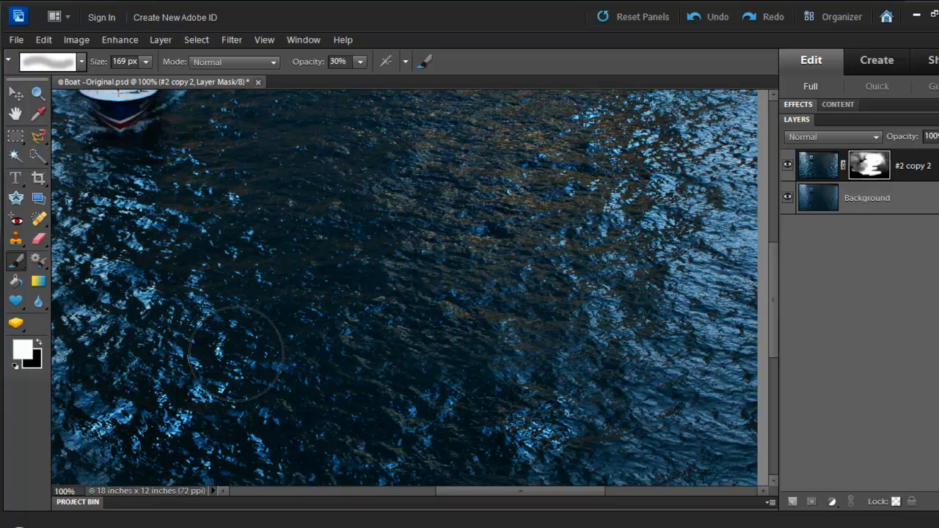
drag(445, 380, 424, 319)
drag(577, 411, 539, 273)
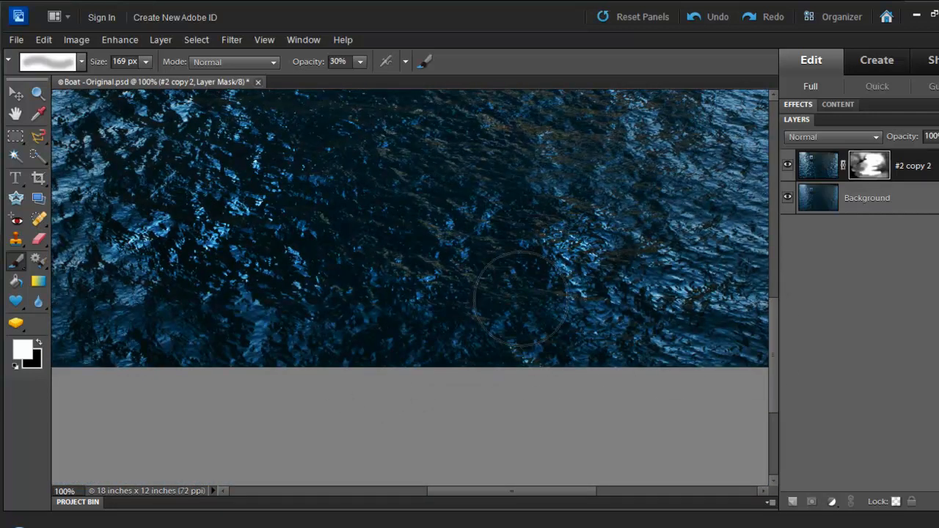
Paint white on the mask over the water in the photo's lower-left corner and up its left side.
drag(471, 291, 701, 310)
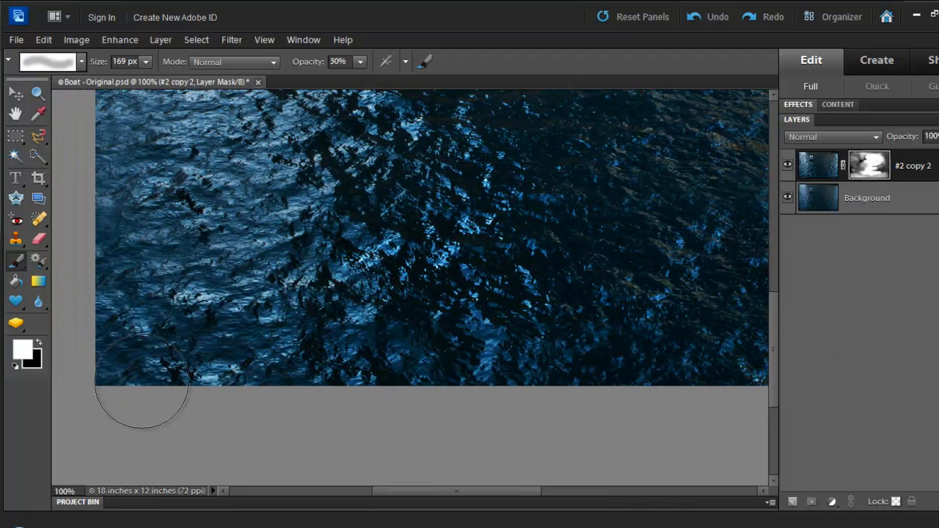
drag(411, 373, 474, 438)
drag(381, 238, 367, 334)
drag(206, 352, 224, 443)
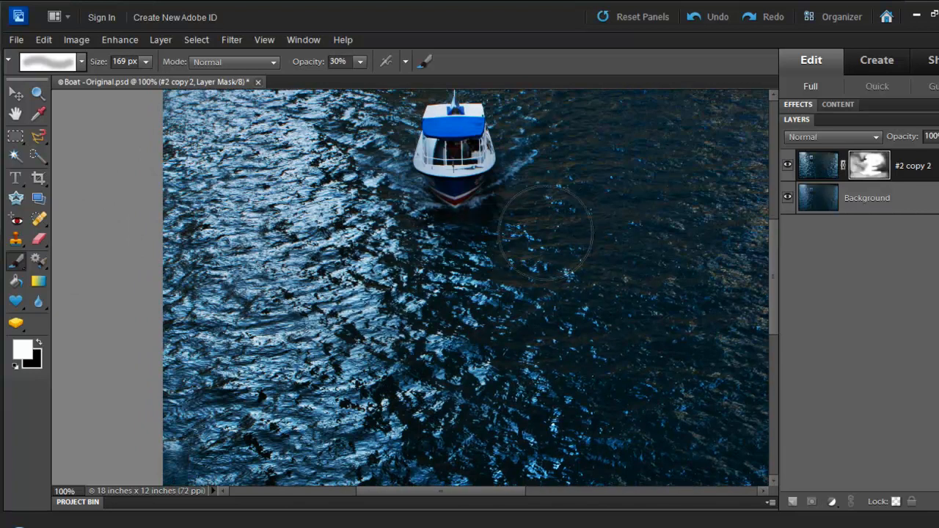
Paint white on the mask over the lower-middle and lower-right water and up along the photo's right side.
drag(617, 250, 361, 220)
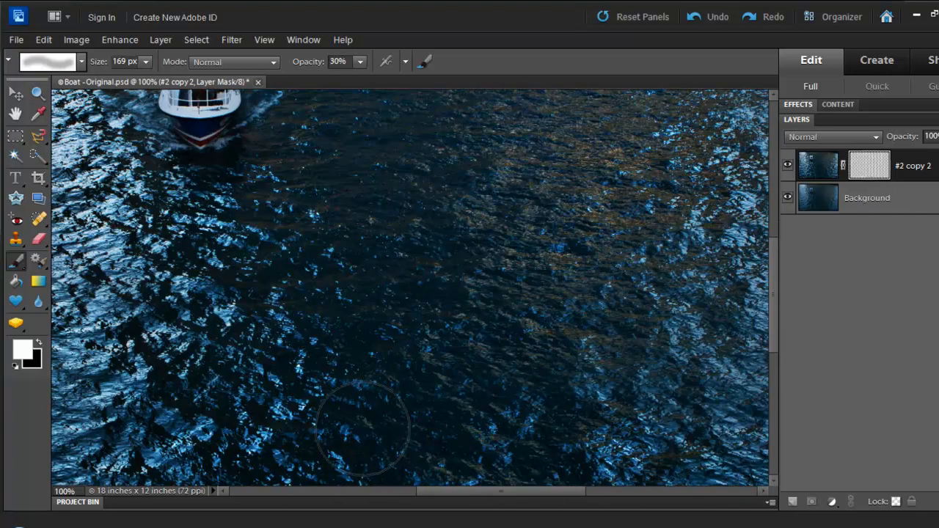
drag(398, 419, 377, 237)
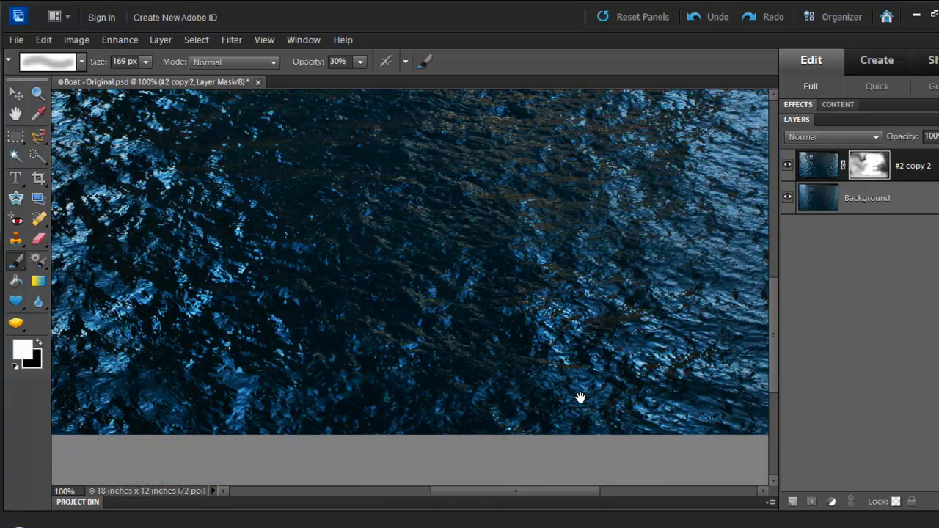
drag(734, 392, 545, 343)
drag(532, 267, 593, 350)
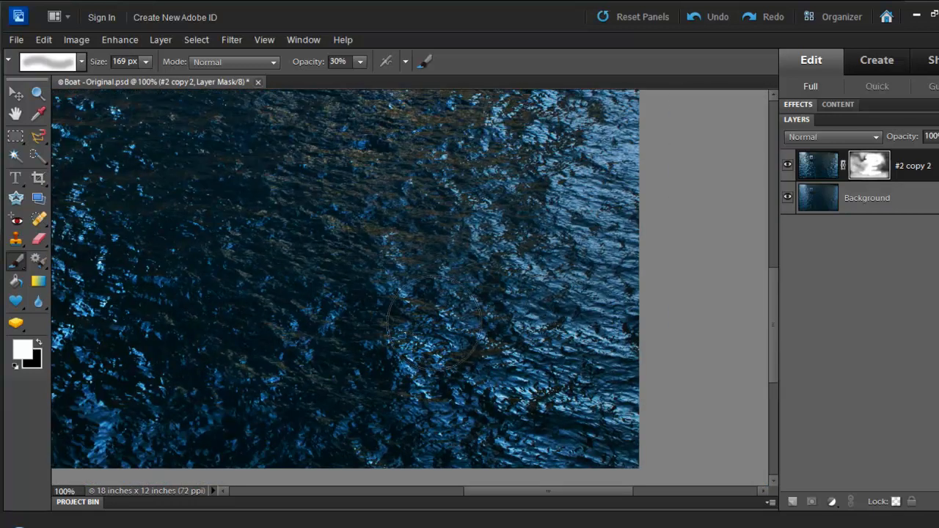
mouse_move(606, 233)
mouse_down()
mouse_move(675, 336)
mouse_move(676, 164)
mouse_move(470, 158)
mouse_up()
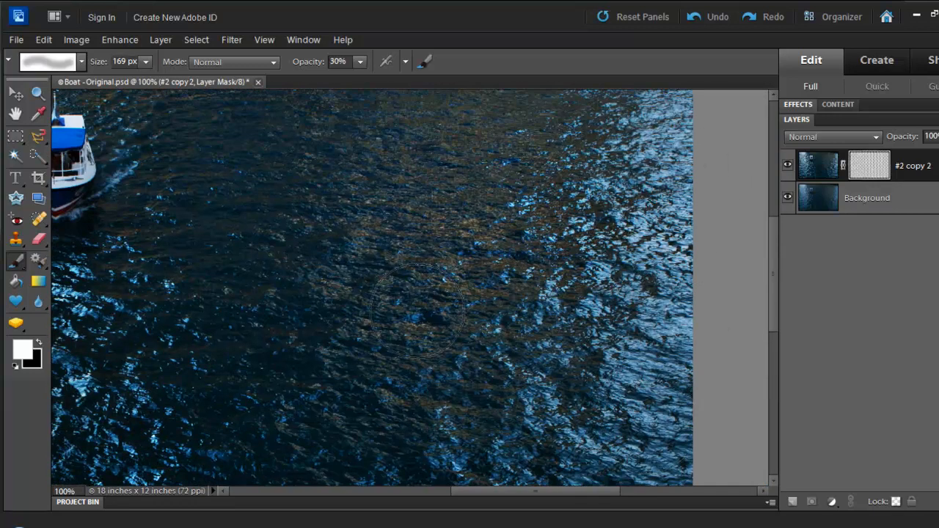
drag(595, 96, 643, 221)
mouse_move(289, 210)
mouse_down()
mouse_move(528, 254)
mouse_move(541, 243)
mouse_move(539, 202)
mouse_move(507, 203)
mouse_move(373, 164)
mouse_move(459, 184)
mouse_move(455, 177)
mouse_move(468, 198)
mouse_move(470, 180)
mouse_up()
Zoom out to 66.67% and hide and show the masked #2 copy 2 layer to compare it with the Background.
key(ctrl+minus)
key(ctrl+plus)
key(ctrl+minus)
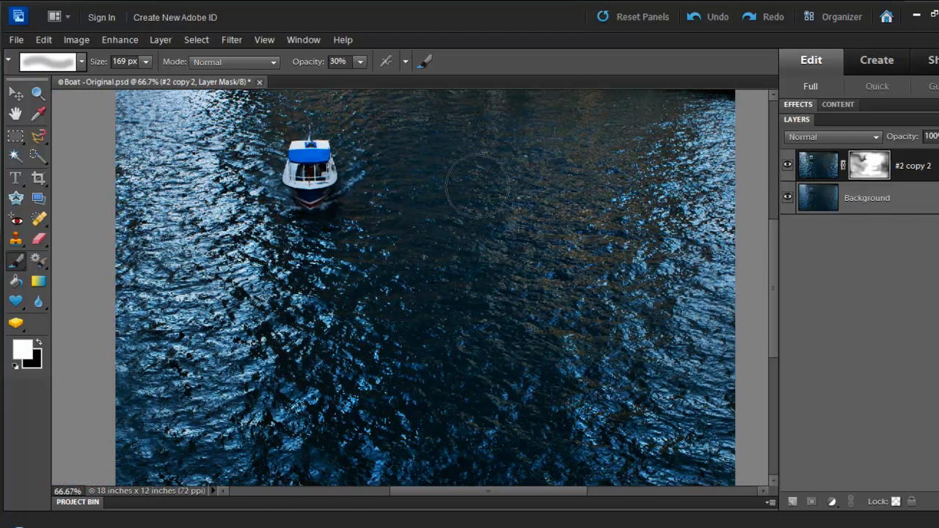
click(786, 166)
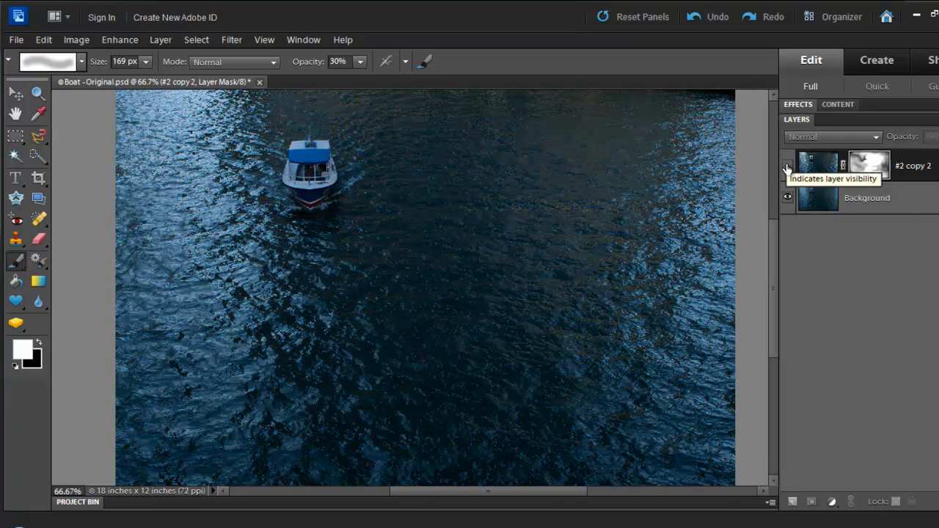
click(787, 167)
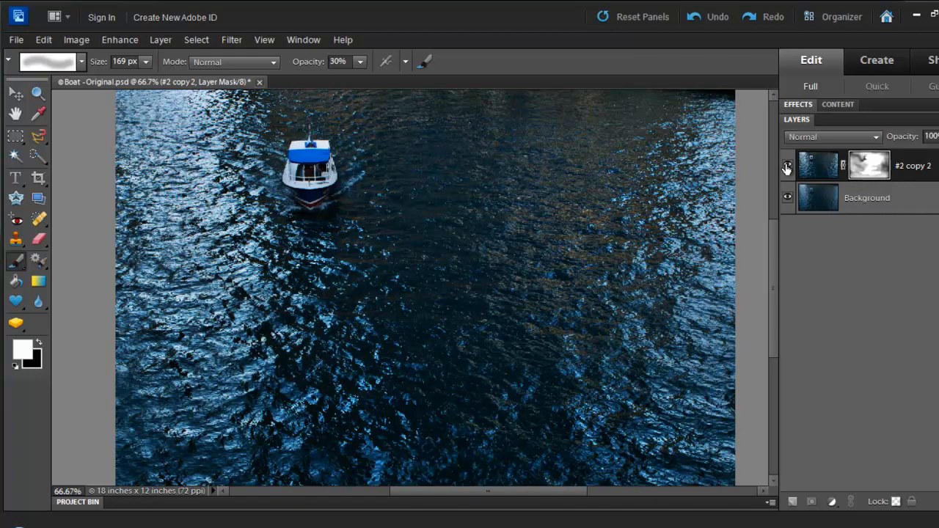